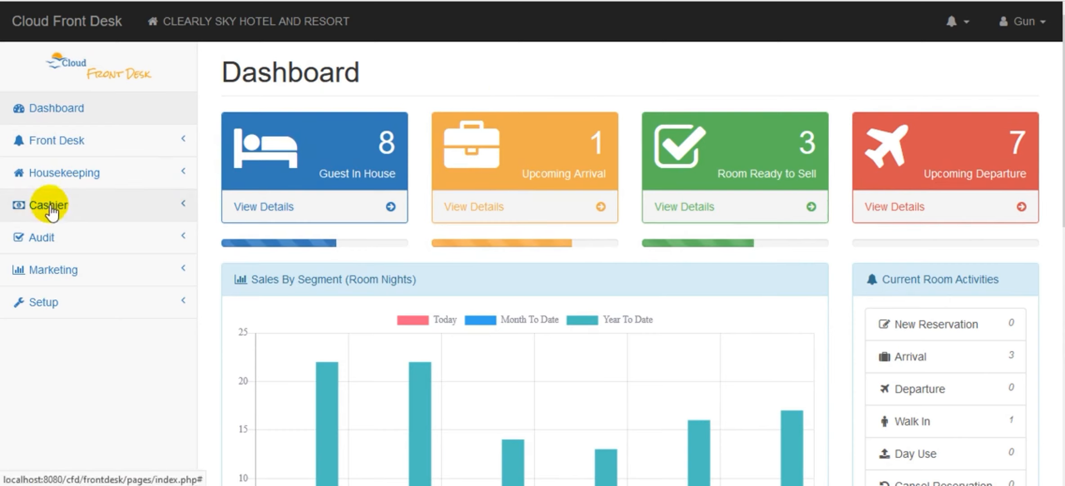
Open the cashier's guest folio list
click(49, 206)
click(62, 237)
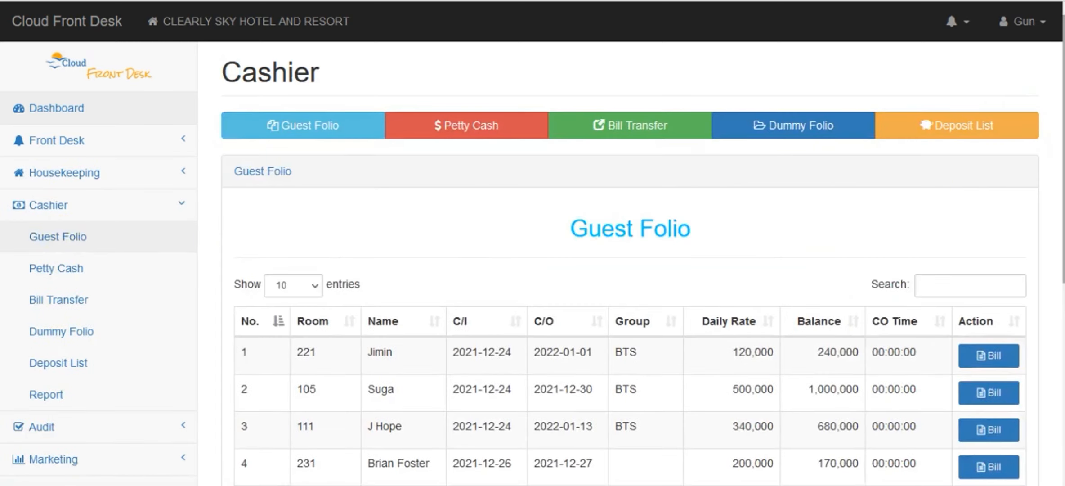
Examine the guest folio list, including the stay dates, daily rates, balances and available actions for each room
scroll(630, 270, down, 3)
scroll(630, 270, down, 1)
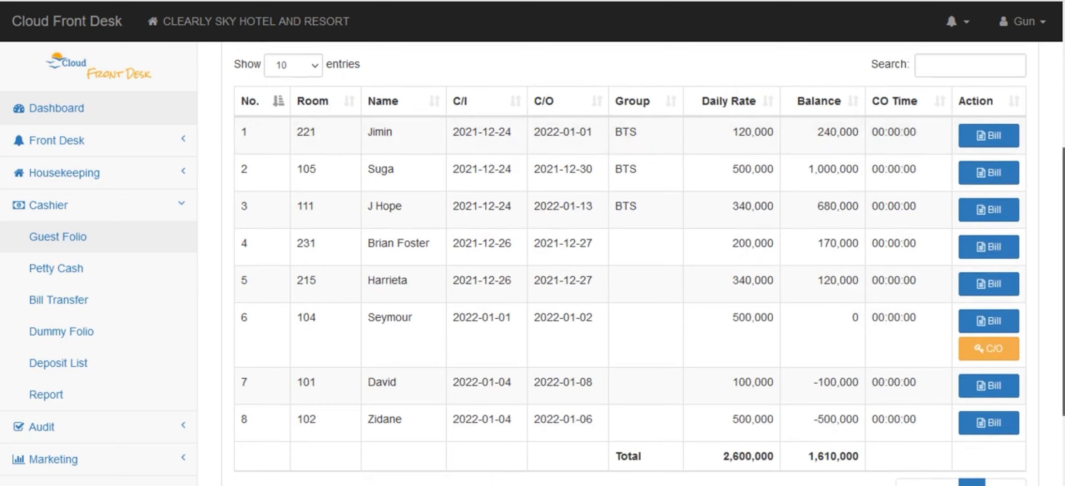
scroll(542, 112, up, 3)
scroll(792, 112, down, 2)
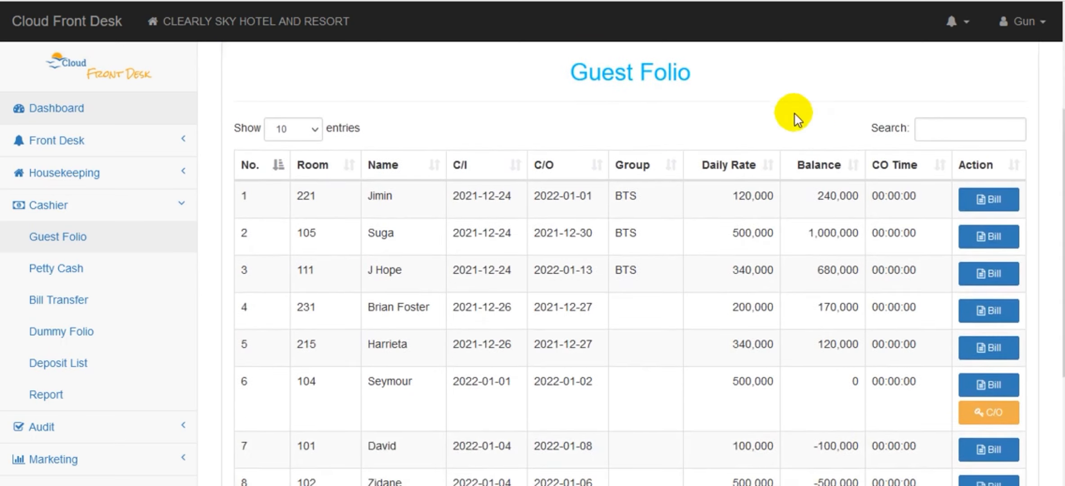
drag(1063, 188, 1063, 230)
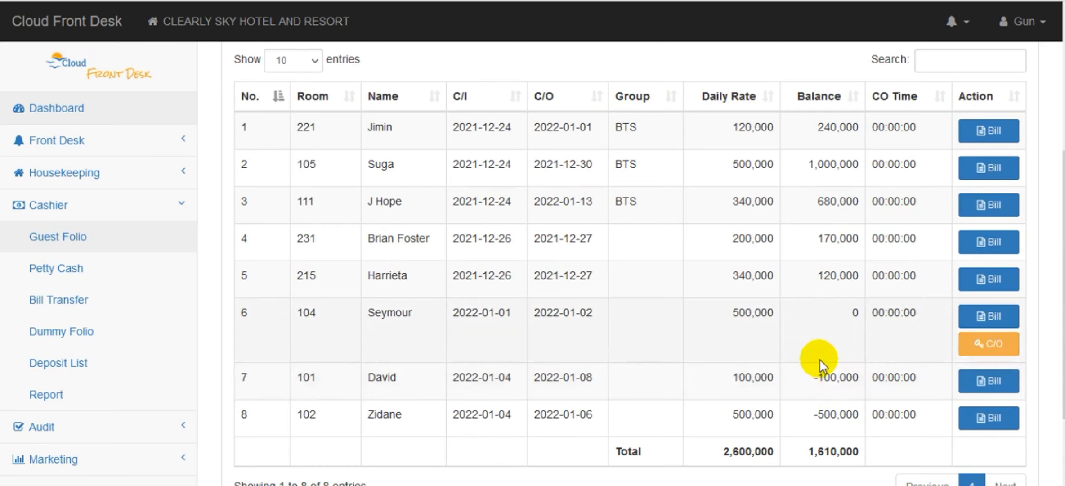
scroll(985, 416, down, 2)
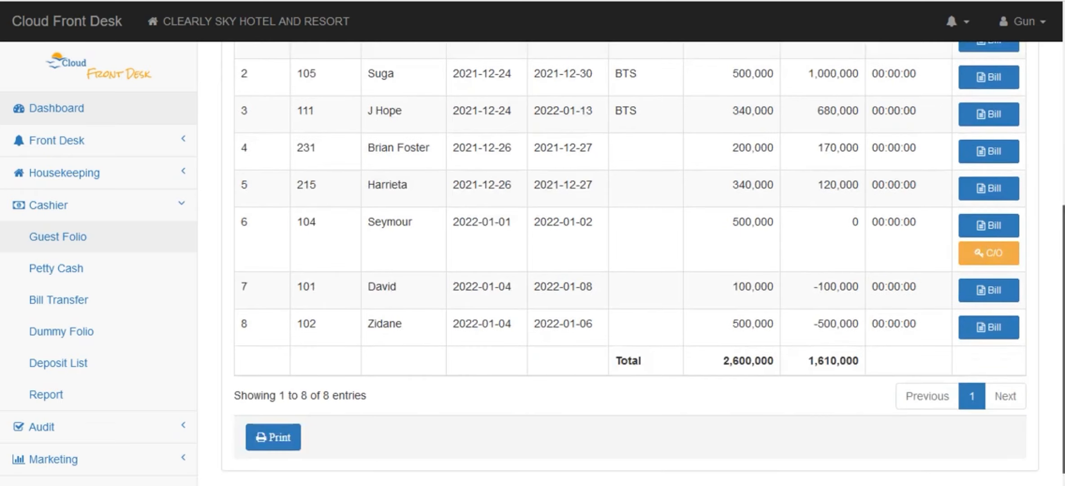
scroll(721, 176, up, 3)
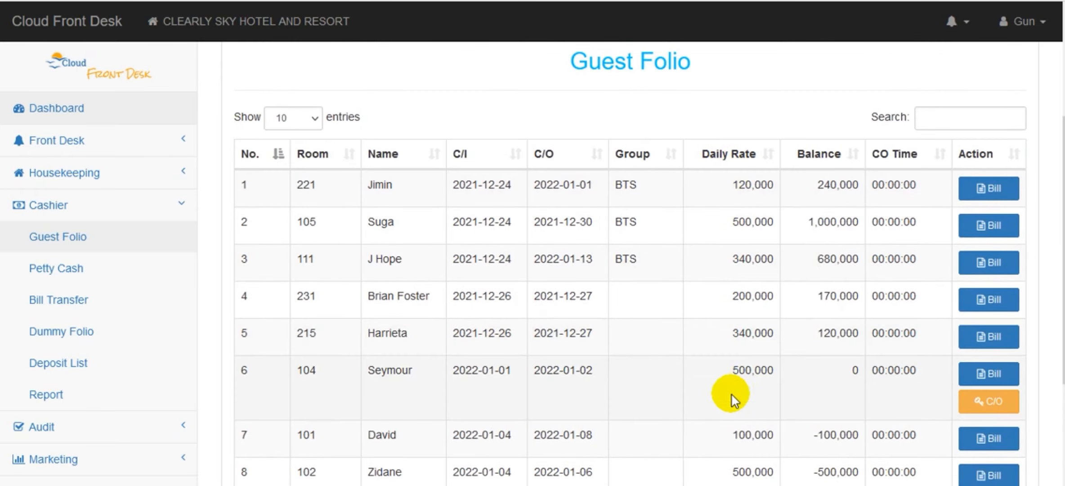
scroll(1059, 248, down, 3)
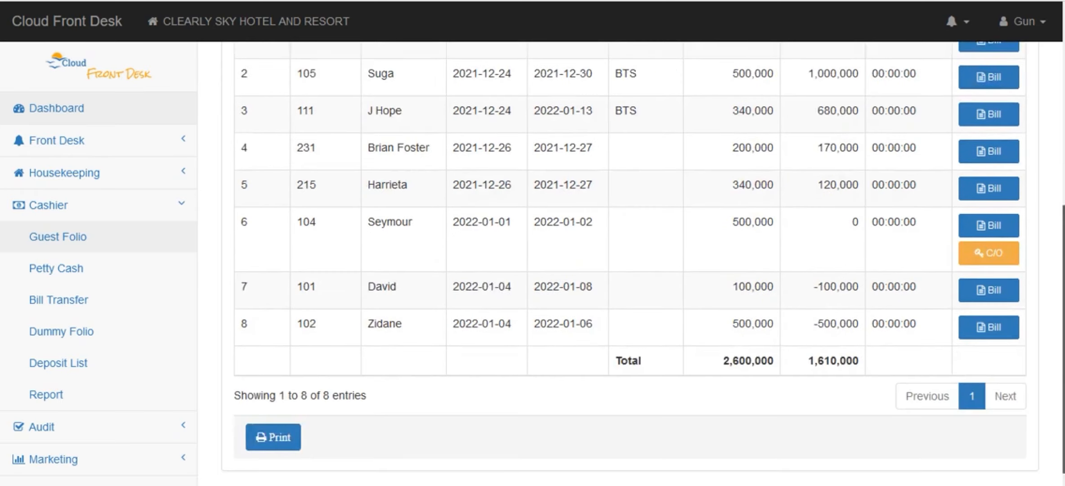
scroll(629, 261, up, 3)
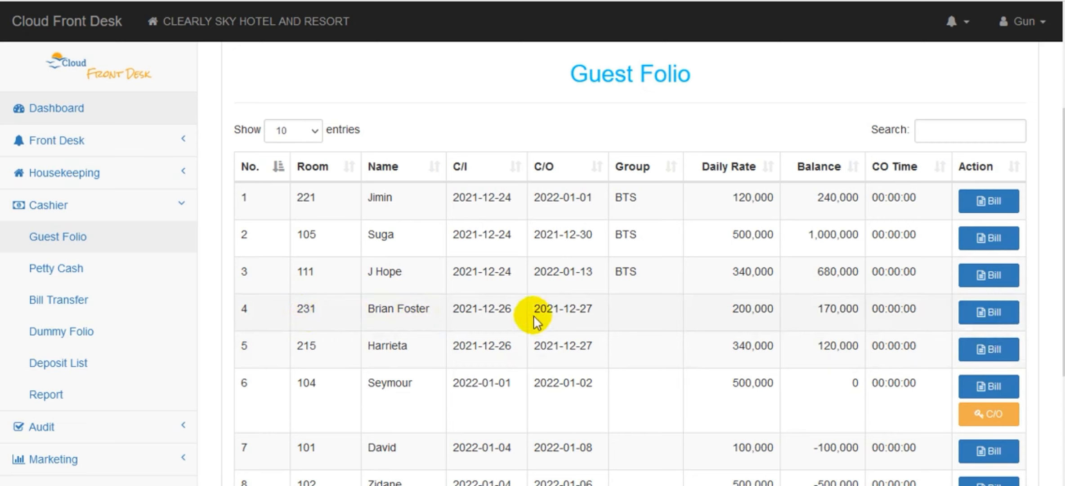
Open the guest bill for room 231 and review its header and detail bill lines
click(994, 315)
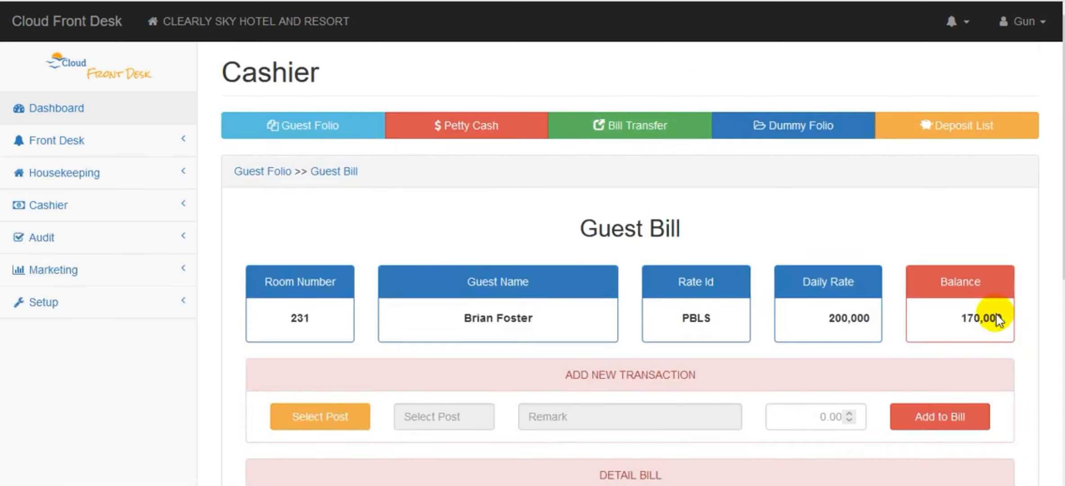
scroll(865, 311, down, 5)
scroll(884, 314, down, 1)
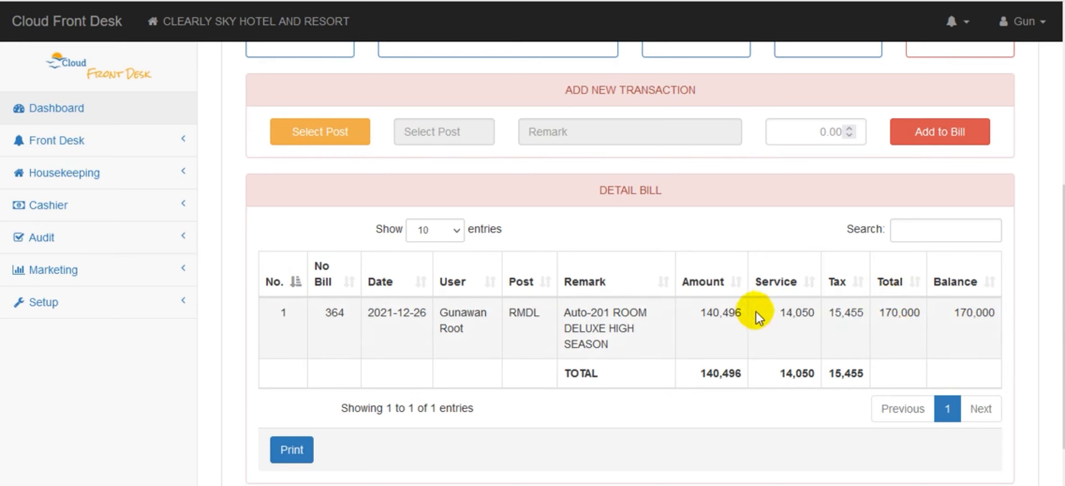
scroll(1057, 325, up, 2)
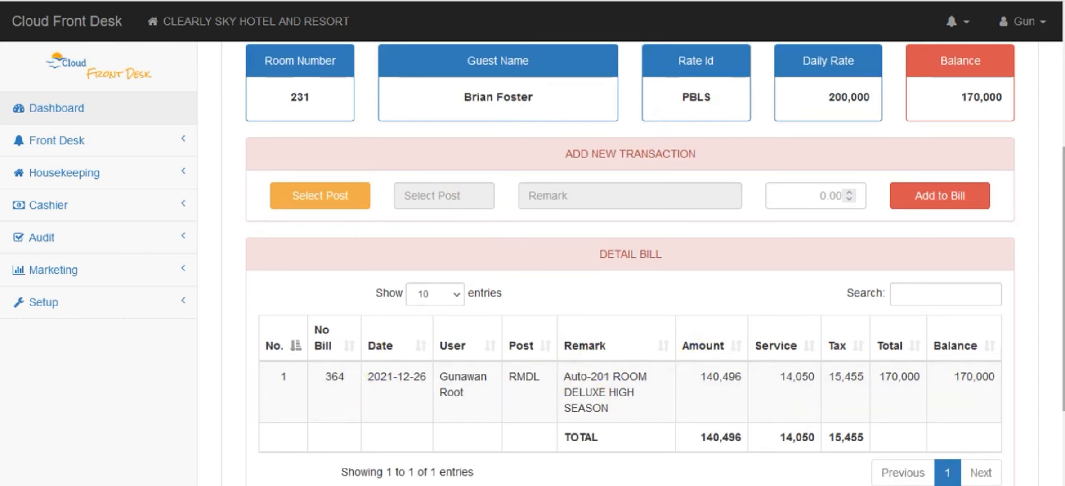
scroll(630, 270, down, 2)
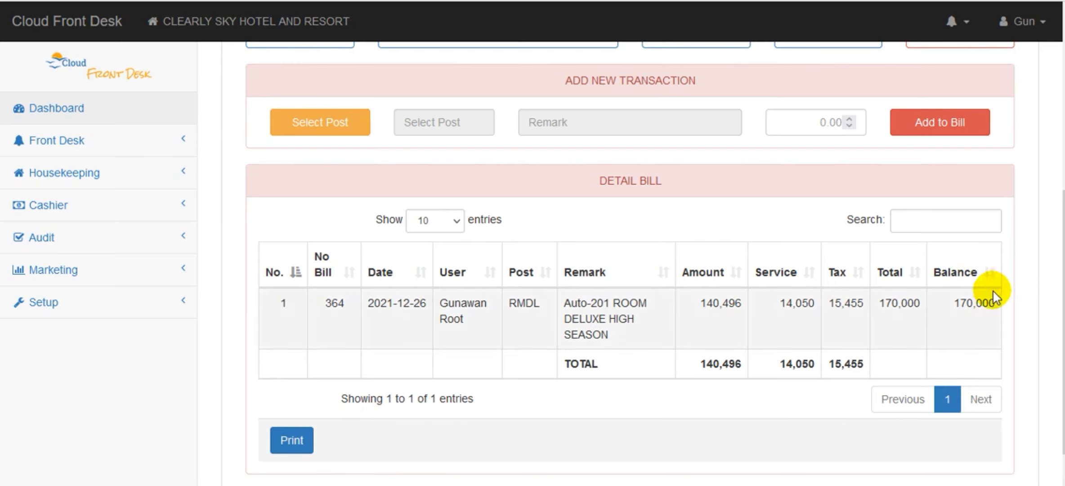
scroll(992, 289, up, 2)
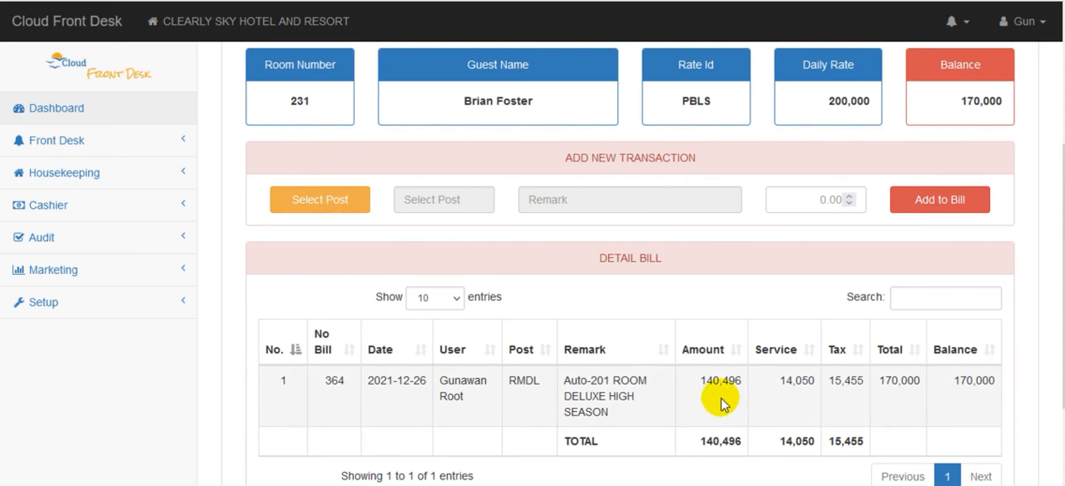
View the post categories, and try to add a transaction to the bill without a post or an amount
click(357, 197)
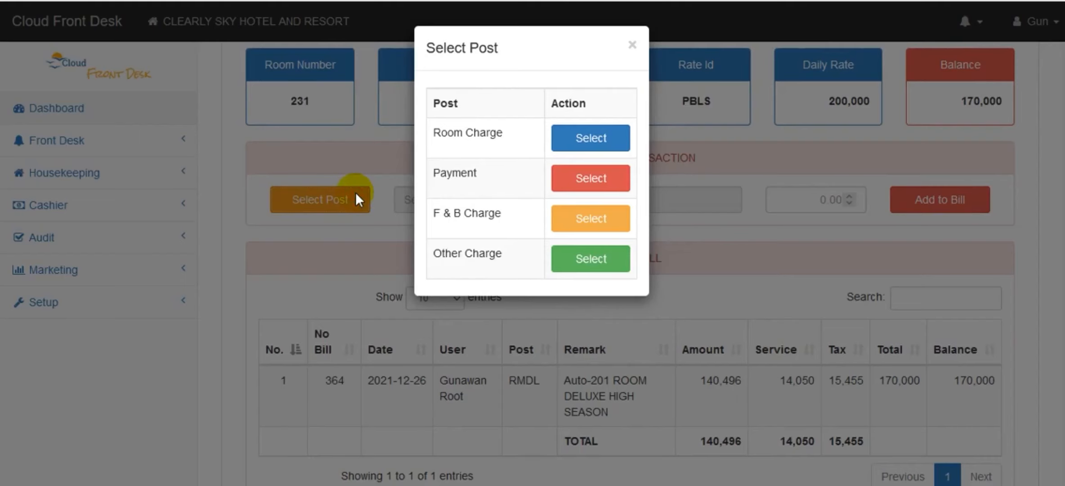
click(634, 44)
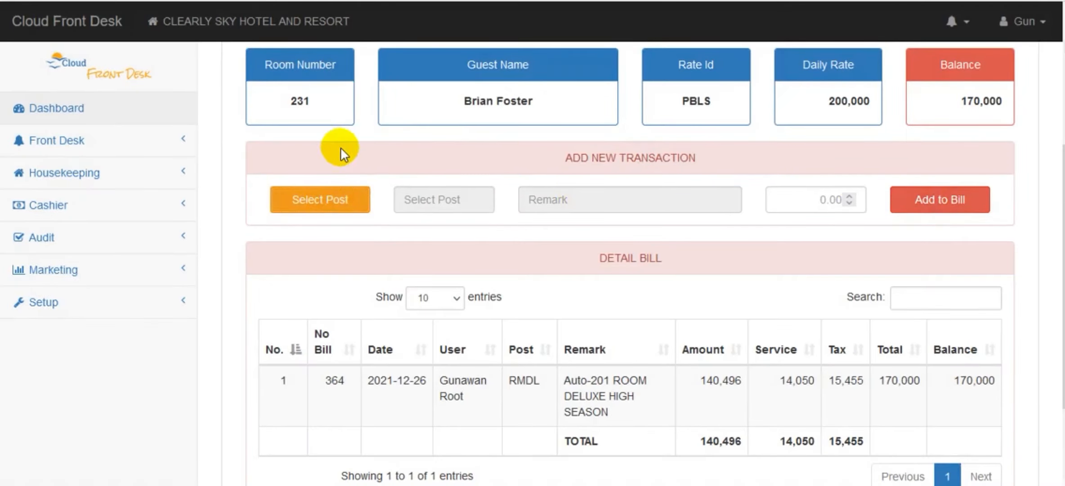
click(933, 198)
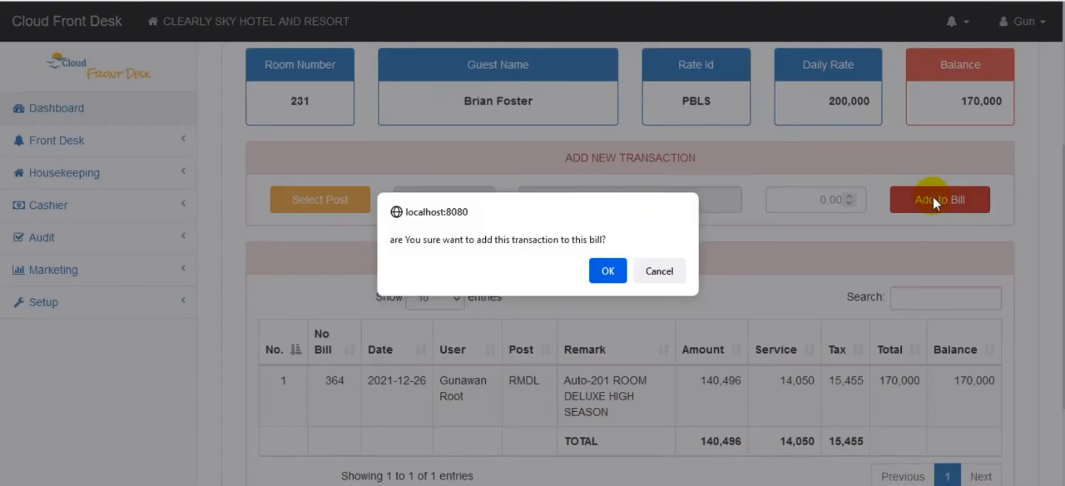
click(608, 272)
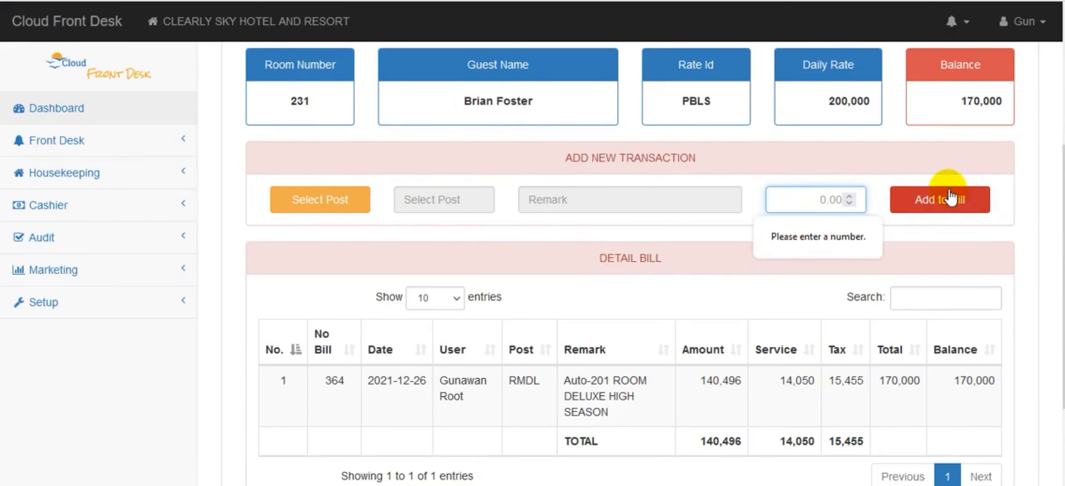
Examine the room charge and payment codes available for a new transaction, without selecting any
click(293, 198)
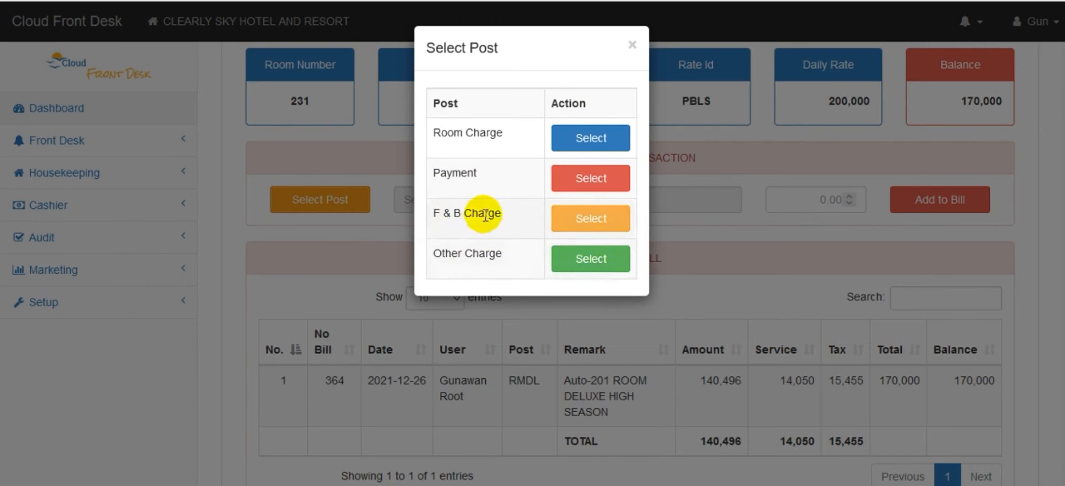
click(601, 137)
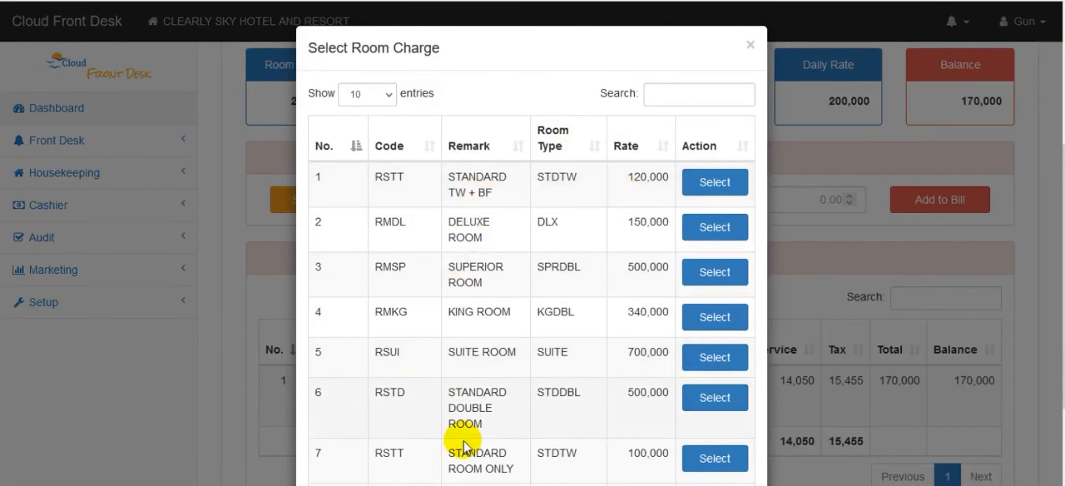
click(749, 44)
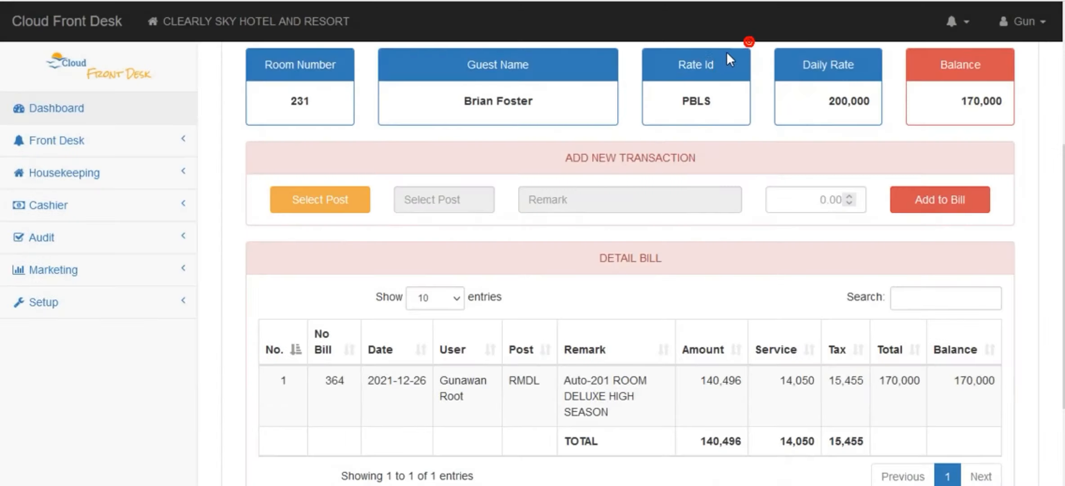
click(358, 200)
click(600, 177)
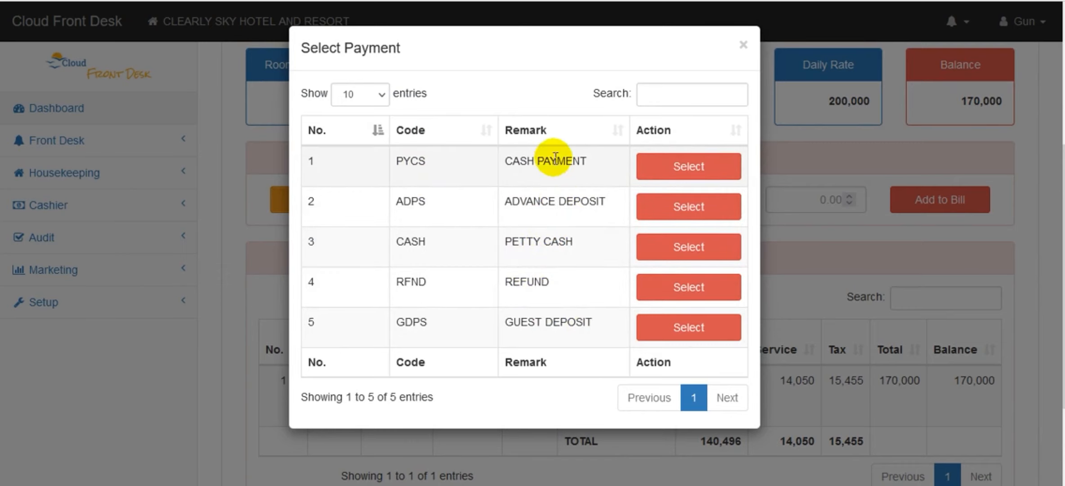
click(742, 44)
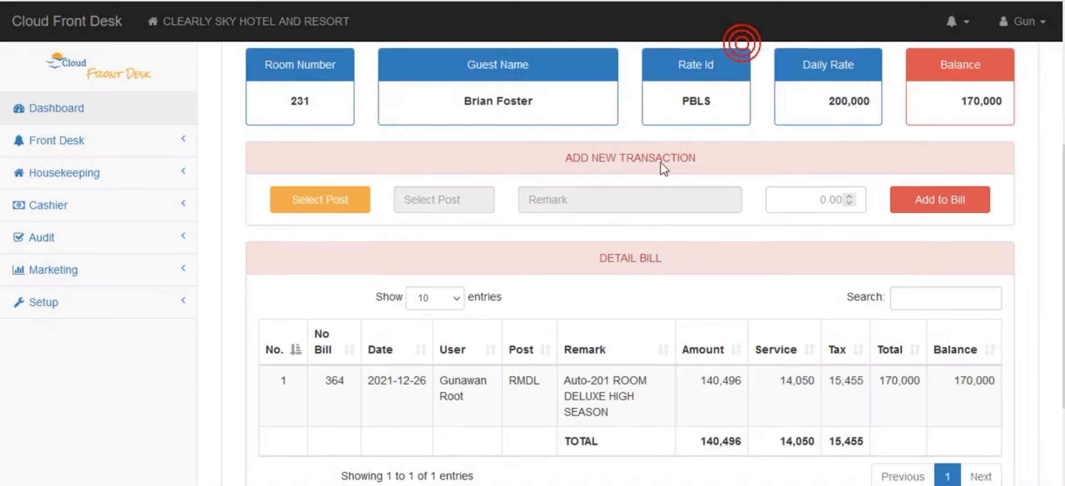
Examine the food and beverage codes and the other charge codes available for posting, without selecting any
click(348, 208)
click(517, 215)
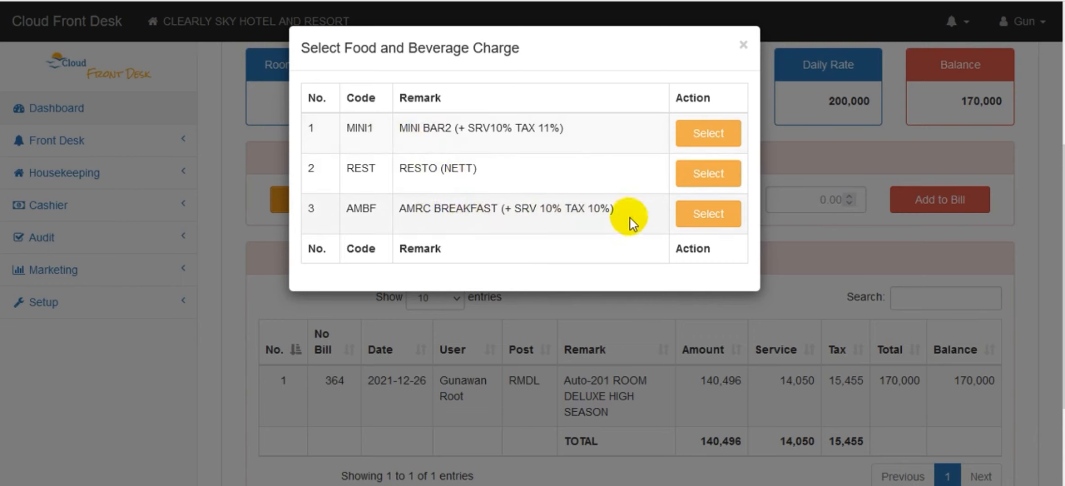
click(745, 44)
click(321, 200)
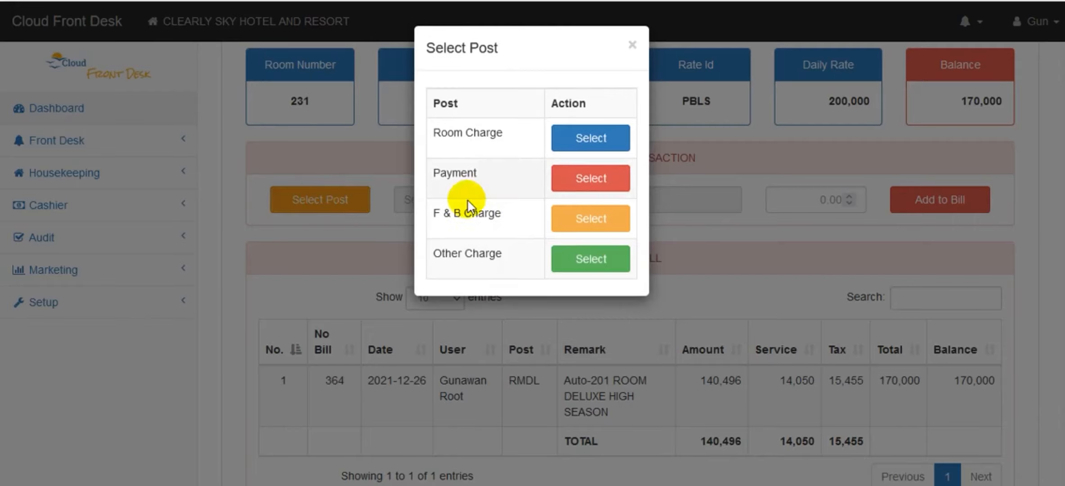
click(592, 250)
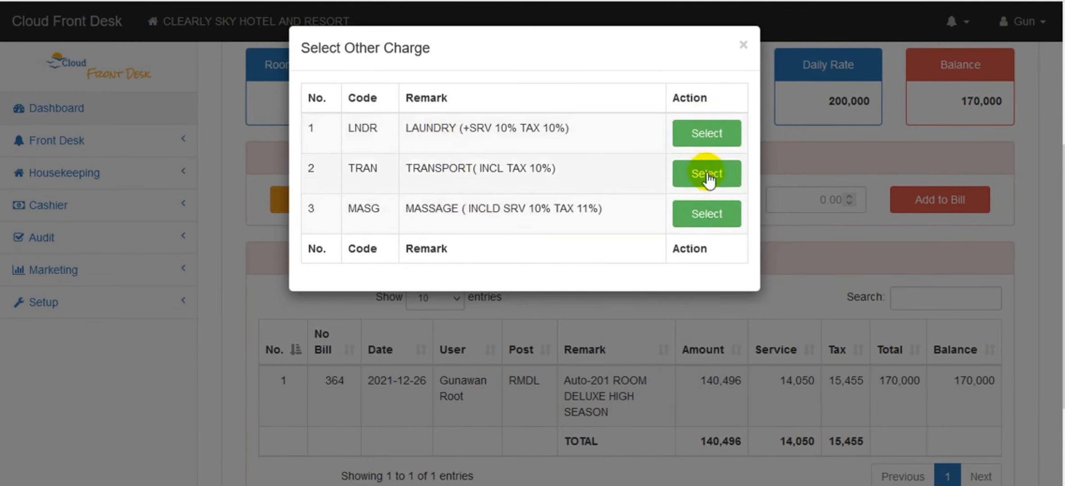
click(742, 45)
Choose the food and beverage charge MINI1, MINI BAR2 (+ SRV10% TAX 11%), as the post for the new transaction
click(334, 204)
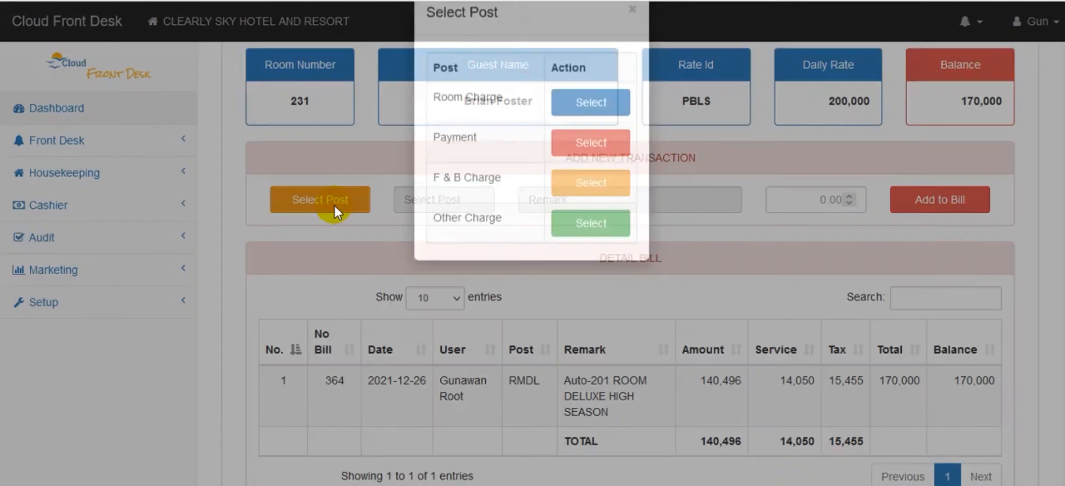
click(570, 221)
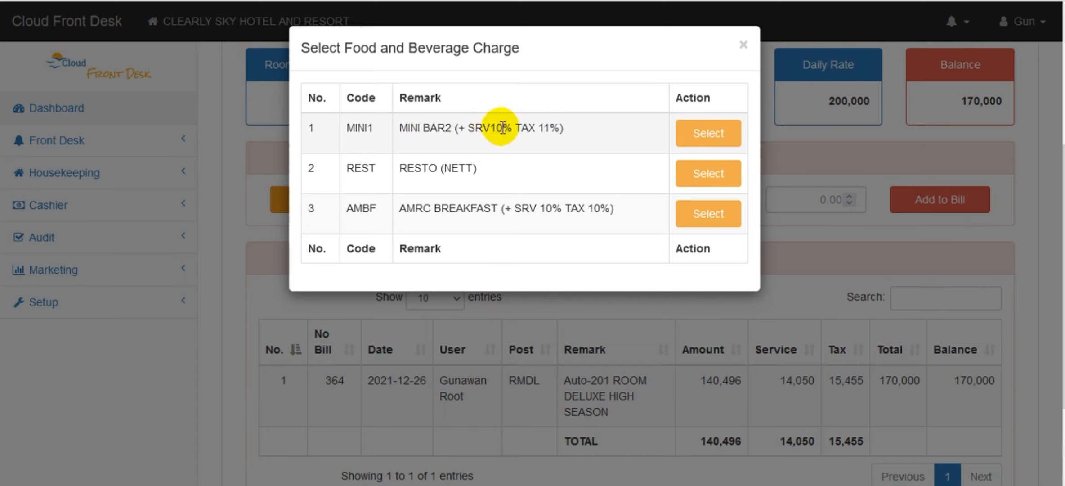
drag(573, 127, 610, 126)
click(447, 128)
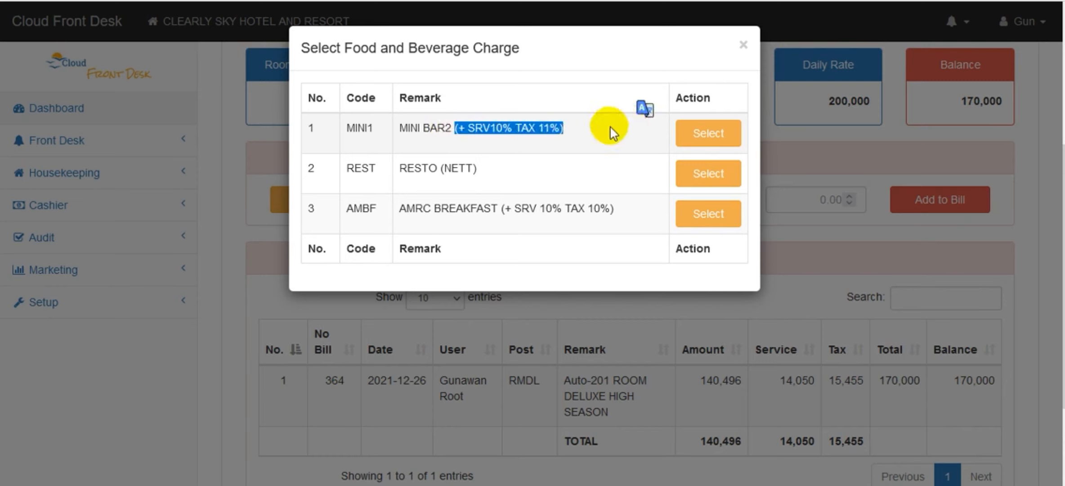
click(583, 132)
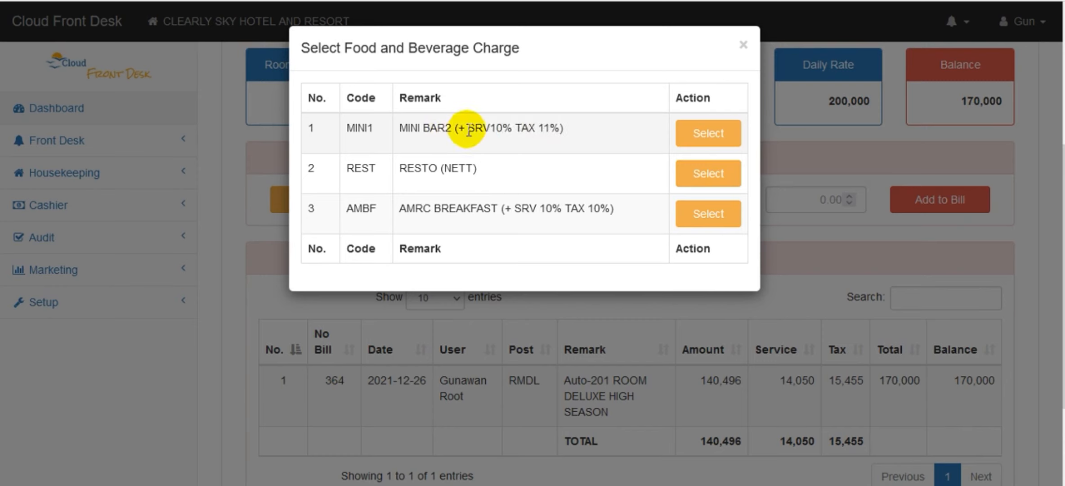
click(708, 135)
Set the mini bar amount to 100000, add the transaction to room 231's bill and check the new detail line
drag(804, 198, 895, 207)
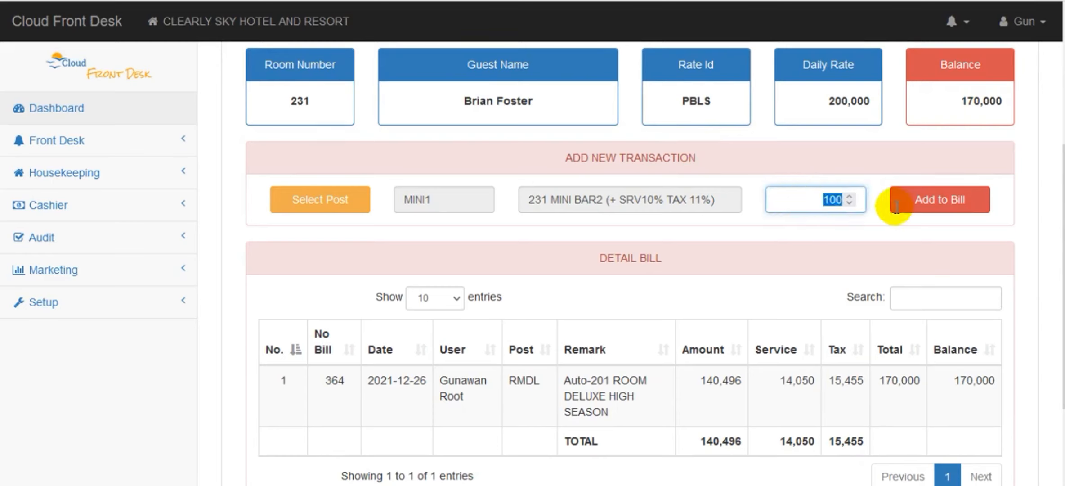
text(100)
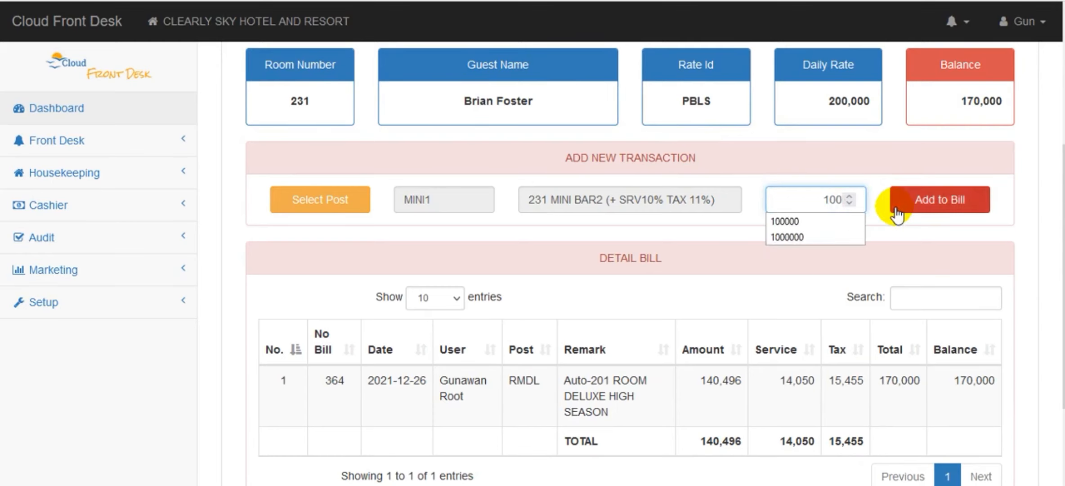
click(928, 205)
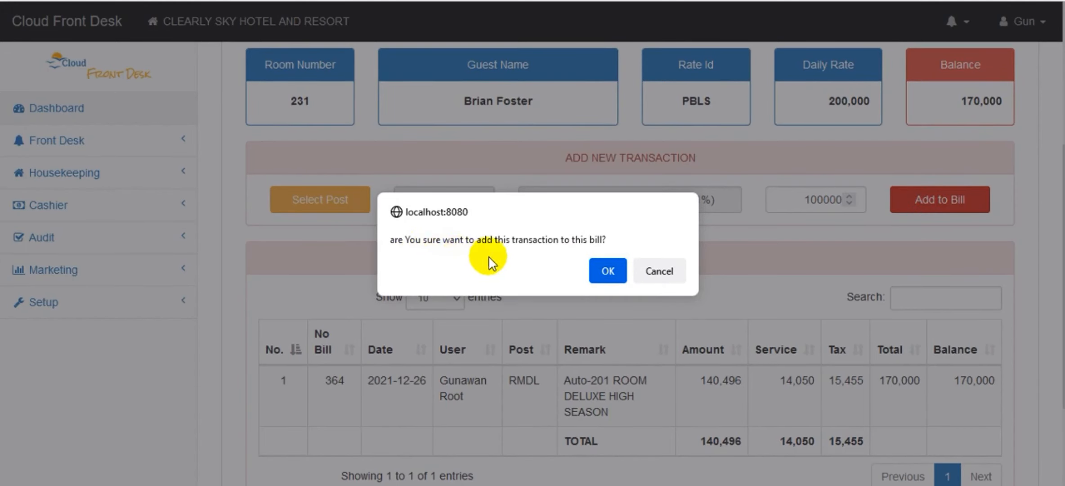
click(608, 270)
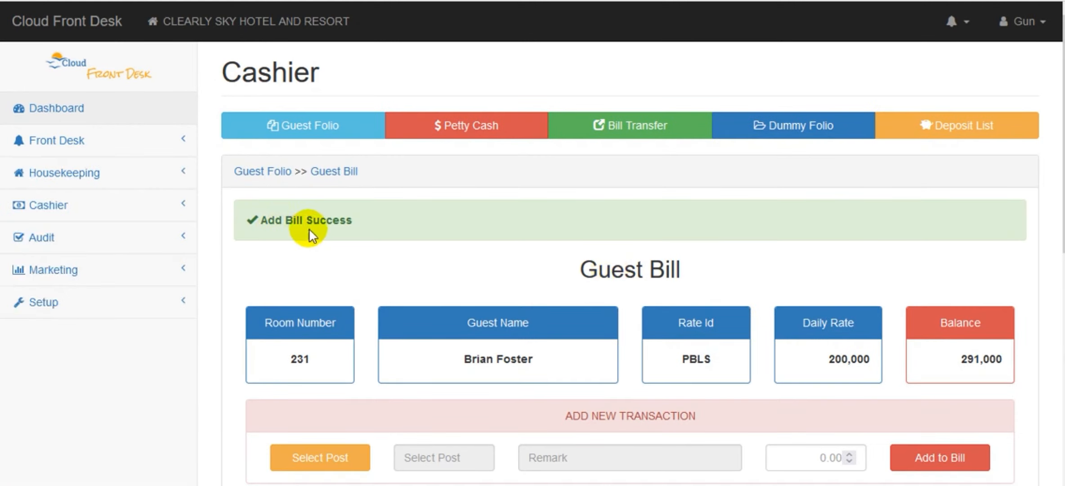
scroll(849, 312, down, 8)
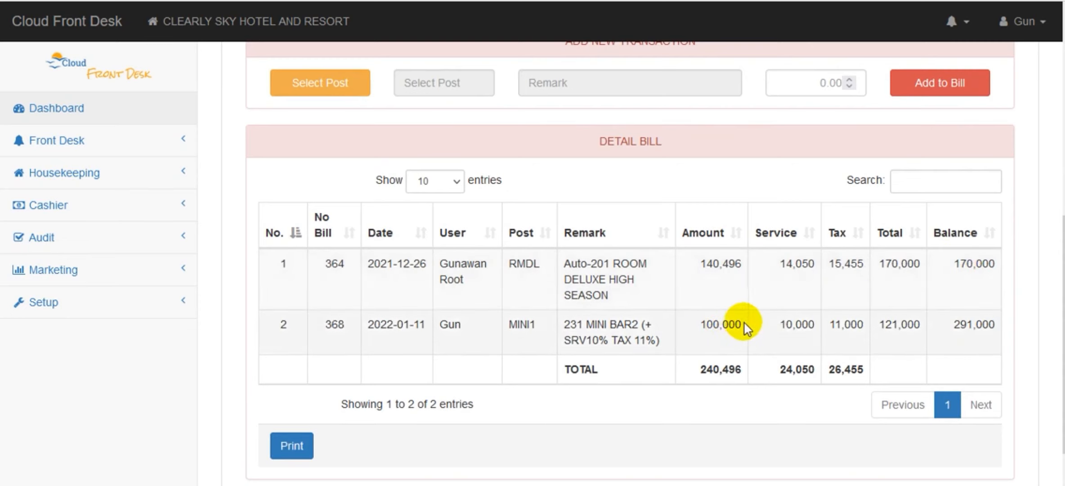
Check the service and tax rates of the food and beverage charge codes for a new transaction, without selecting any
click(336, 83)
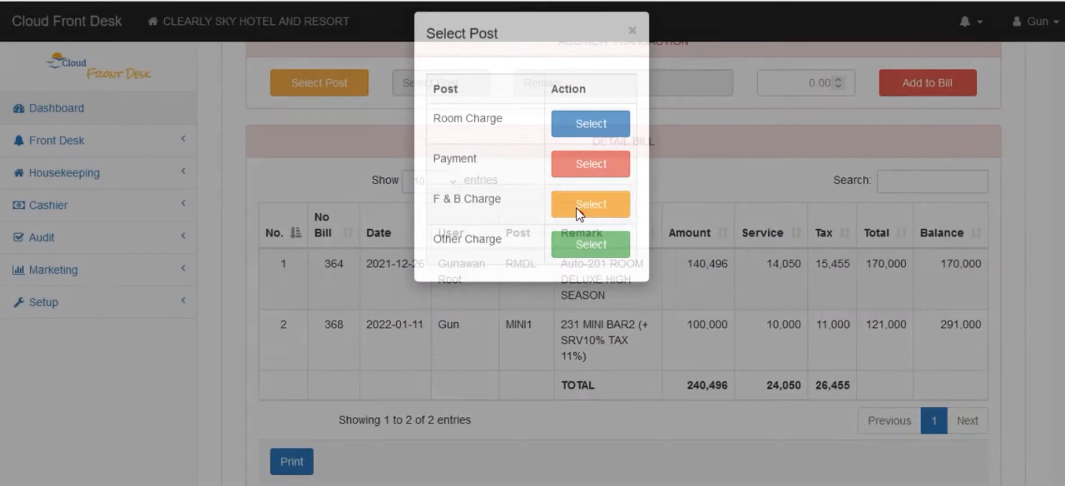
click(579, 210)
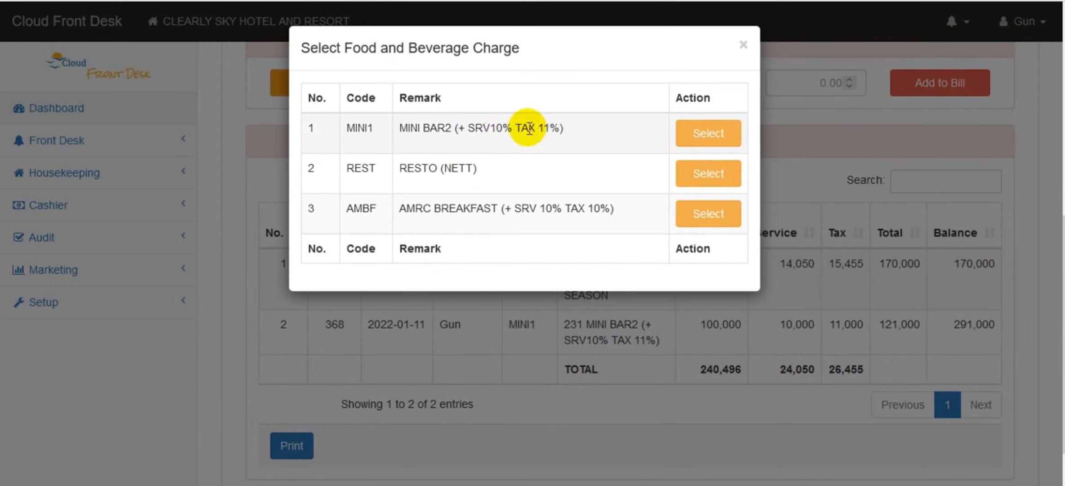
click(743, 45)
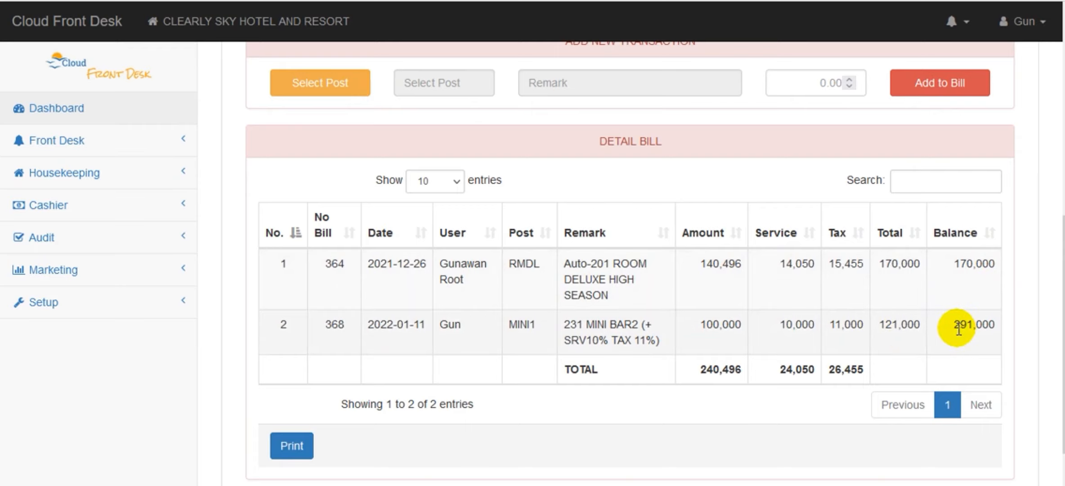
Review room 231's detail bill, open its printable invoice, look through it and return to the guest bill
drag(1064, 324, 1063, 303)
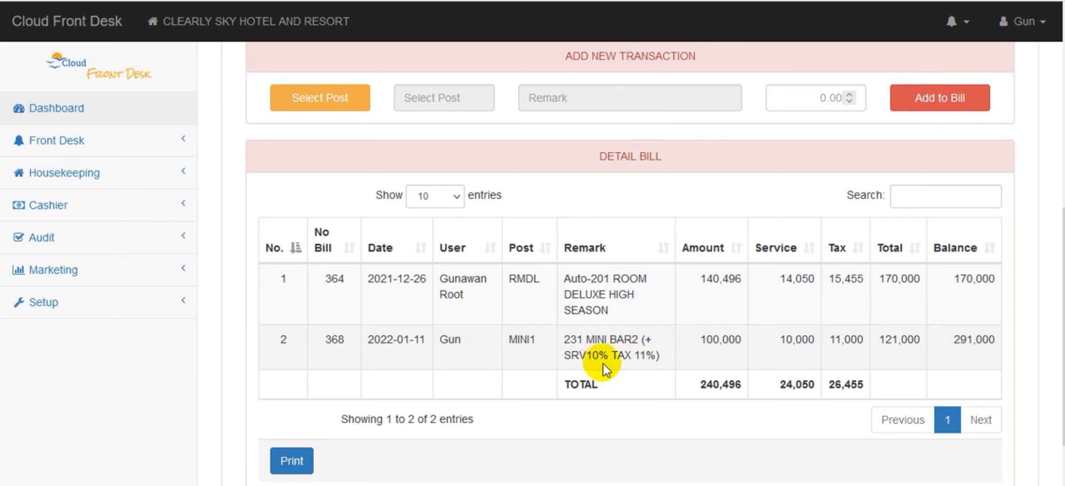
scroll(1061, 270, up, 2)
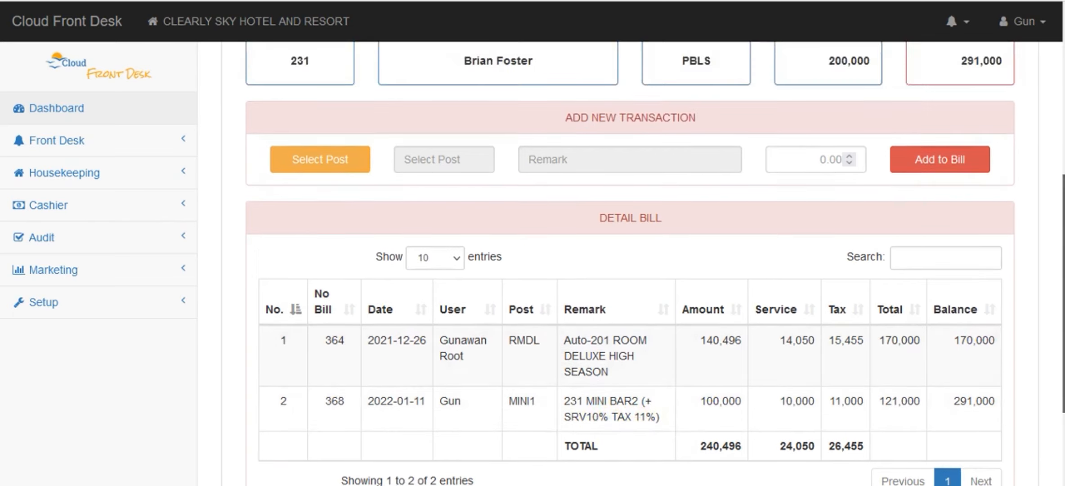
scroll(630, 265, down, 3)
mouse_move(1063, 314)
mouse_down()
mouse_move(1063, 302)
mouse_move(1064, 315)
mouse_up()
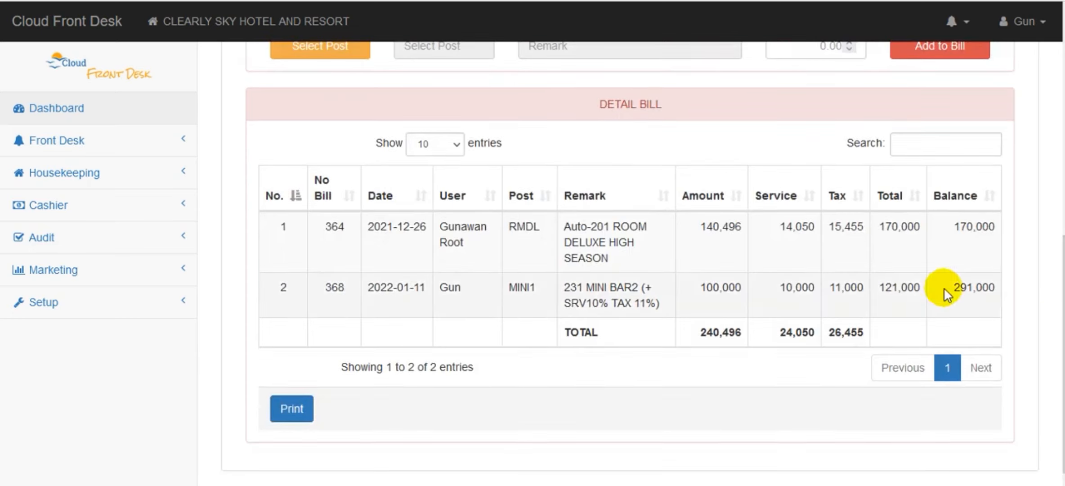
scroll(630, 265, up, 3)
scroll(891, 273, down, 3)
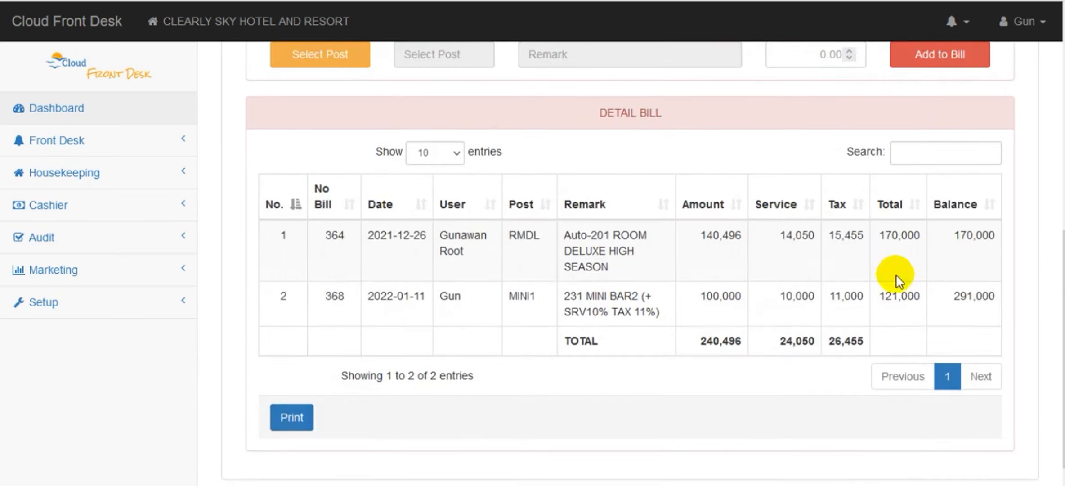
click(294, 418)
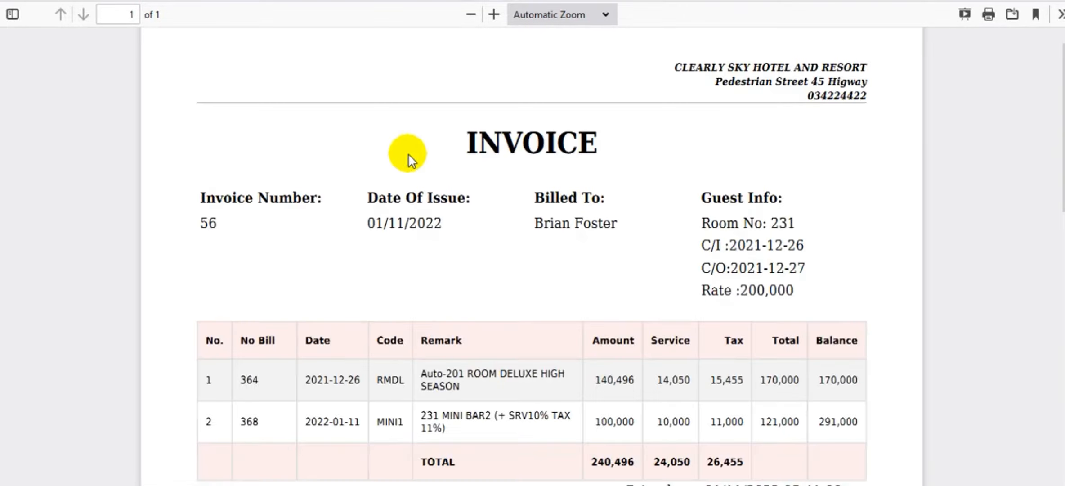
scroll(956, 202, down, 3)
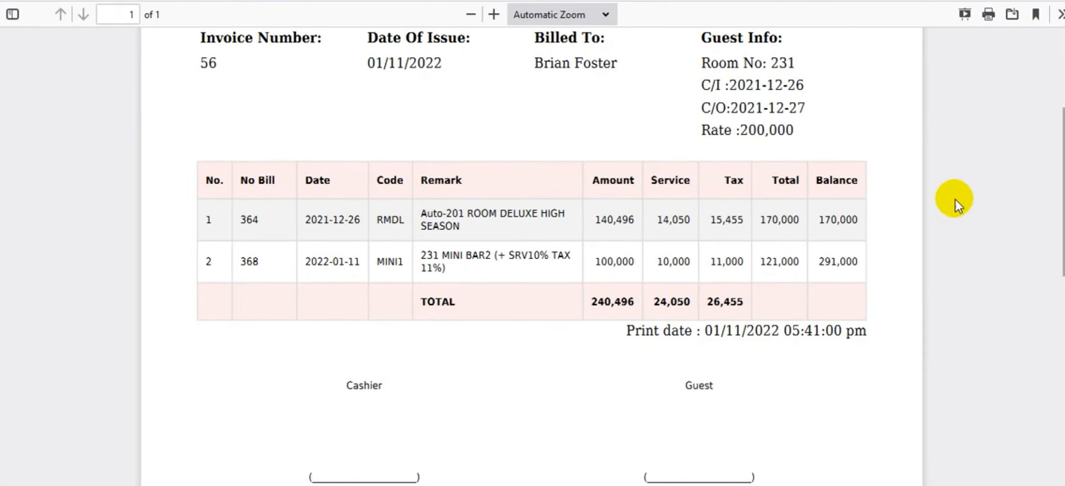
scroll(712, 320, up, 3)
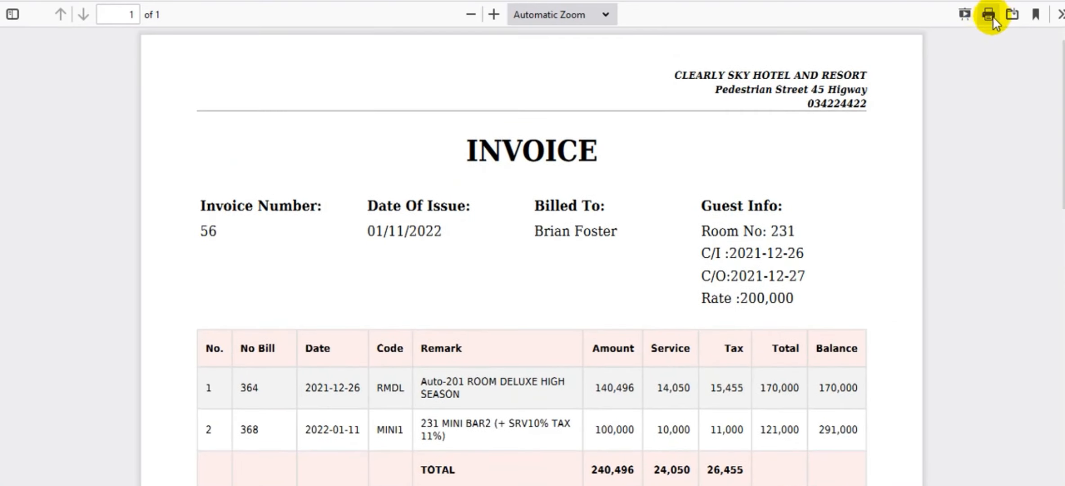
click(279, 1)
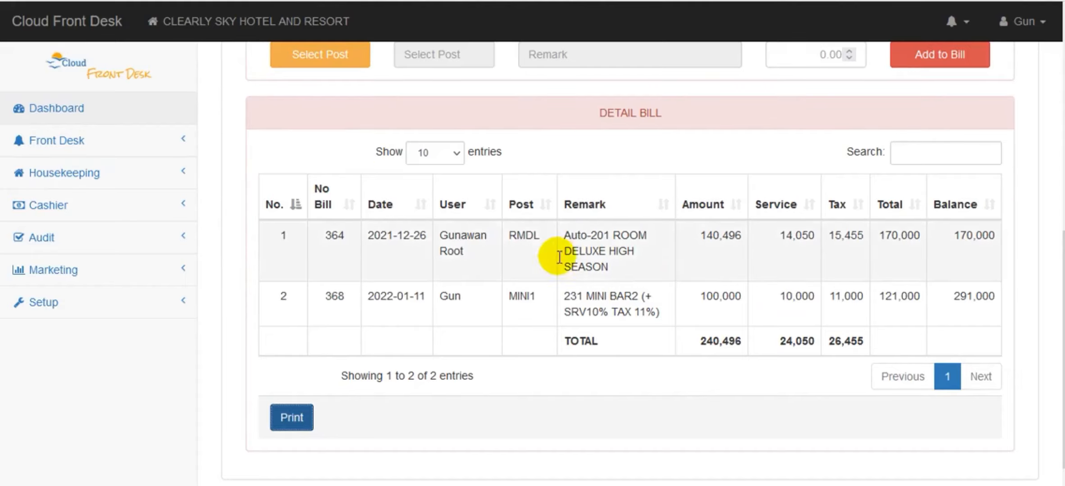
Try to add a transaction of 20000 to room 231's bill without selecting a post
drag(1063, 288, 1063, 154)
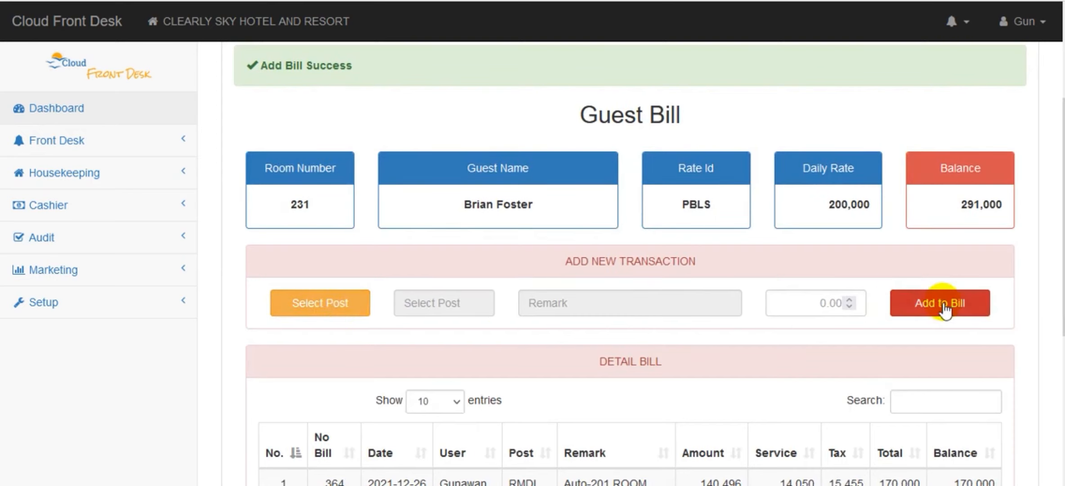
click(348, 299)
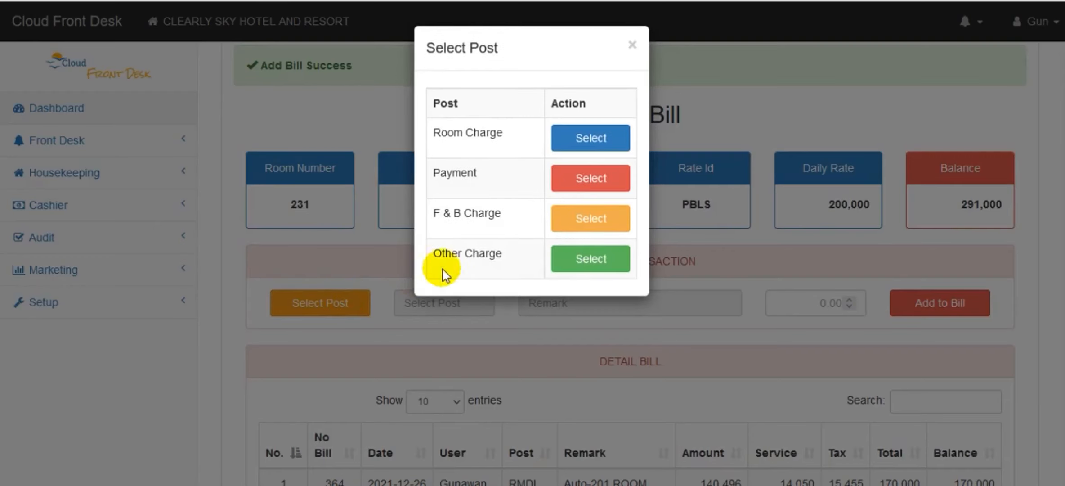
click(632, 45)
click(810, 303)
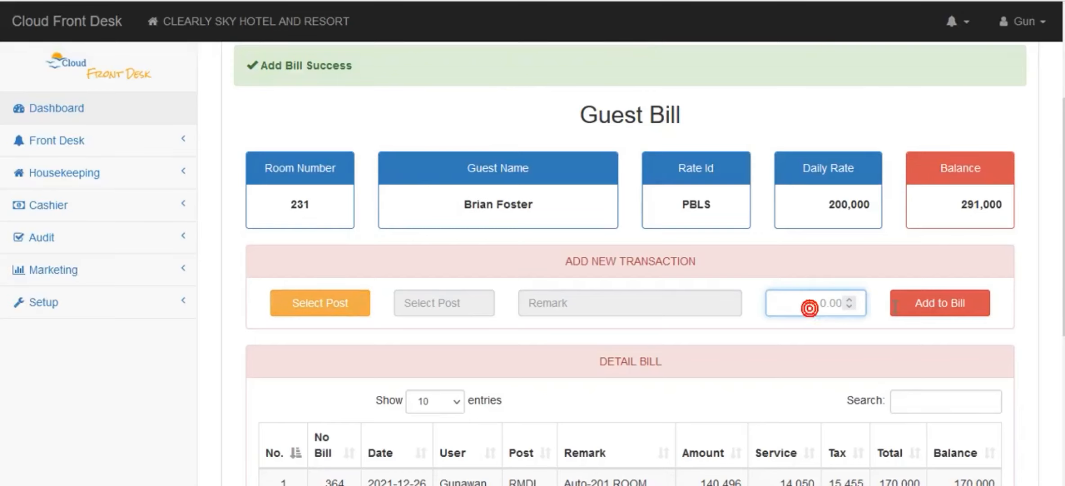
click(825, 301)
click(808, 323)
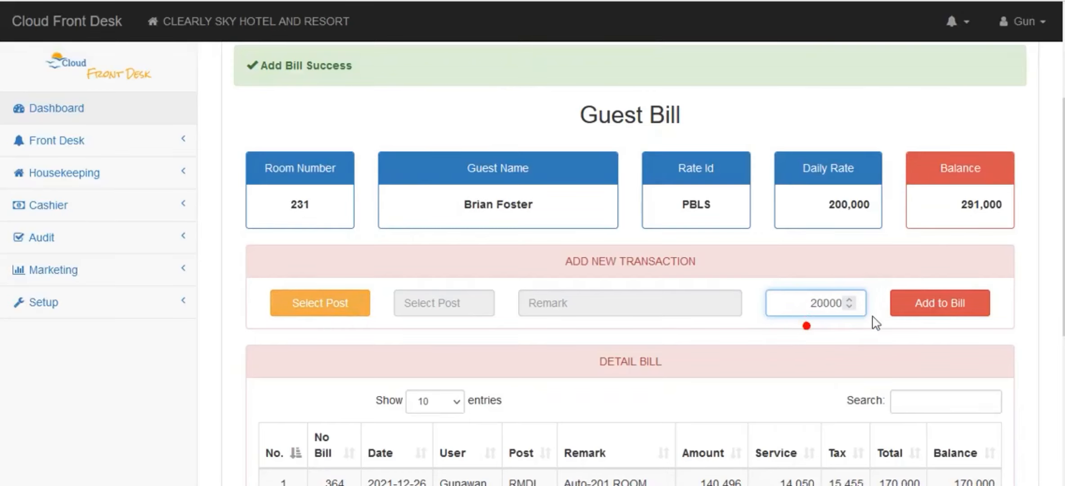
click(915, 305)
click(593, 276)
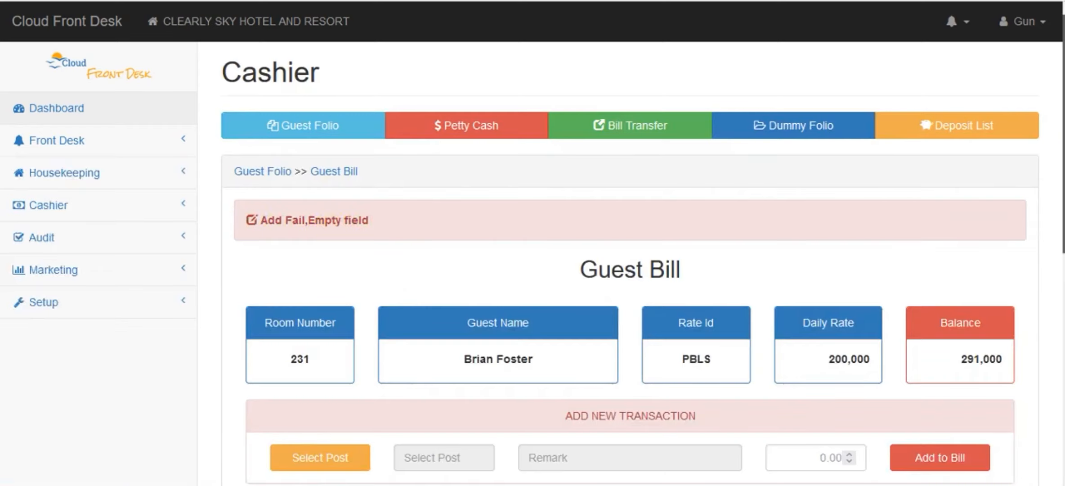
scroll(394, 178, down, 2)
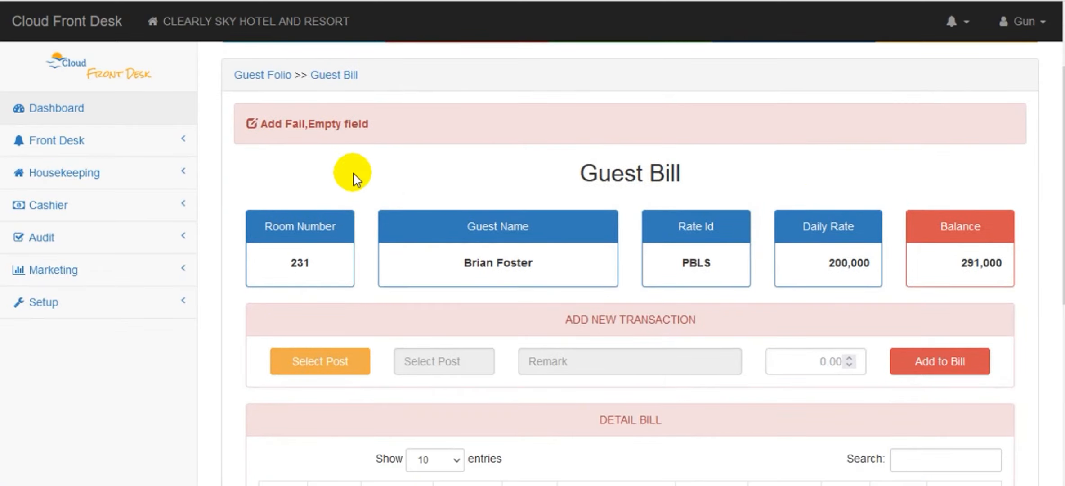